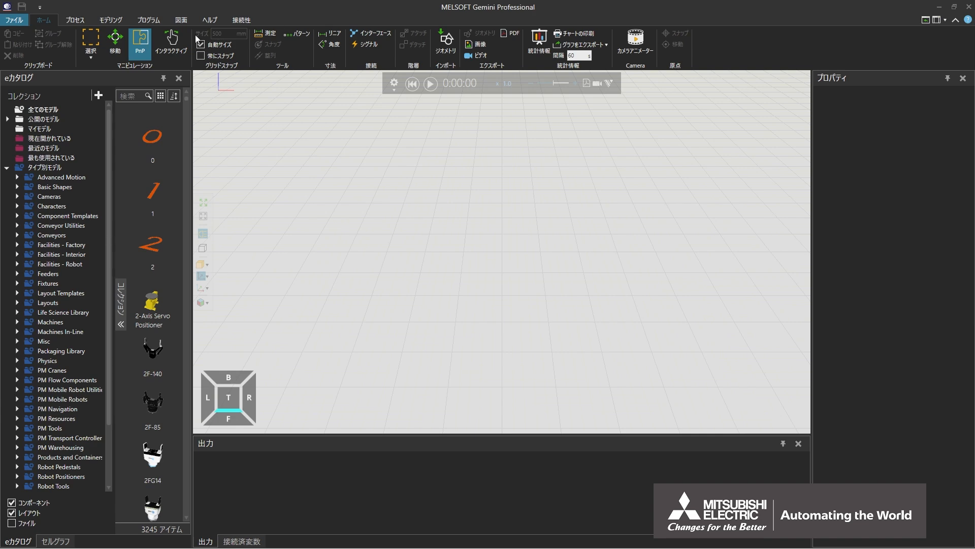
- Add the Mitsubishi Electric RV-13FL robot from the catalog's Robots models to the layout
scroll(31, 167, down, 3)
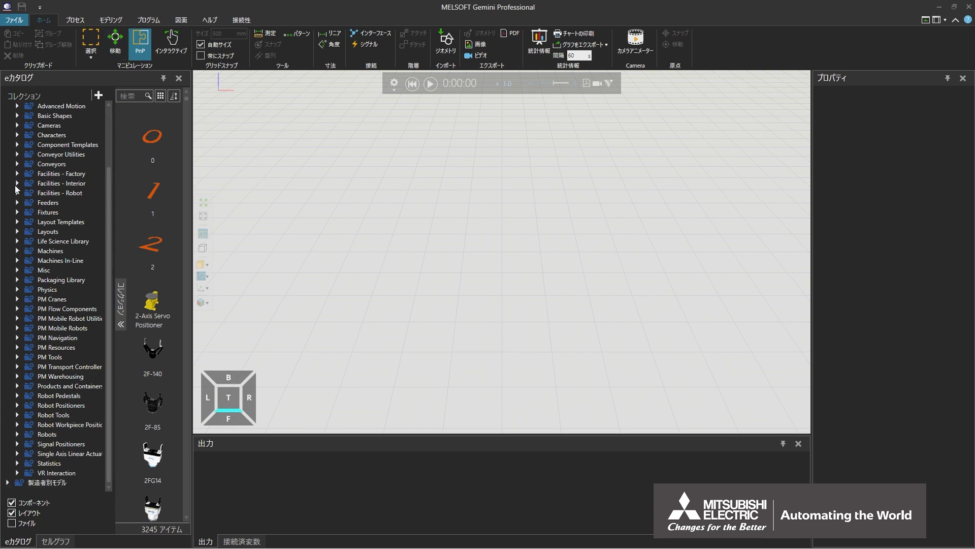
click(17, 433)
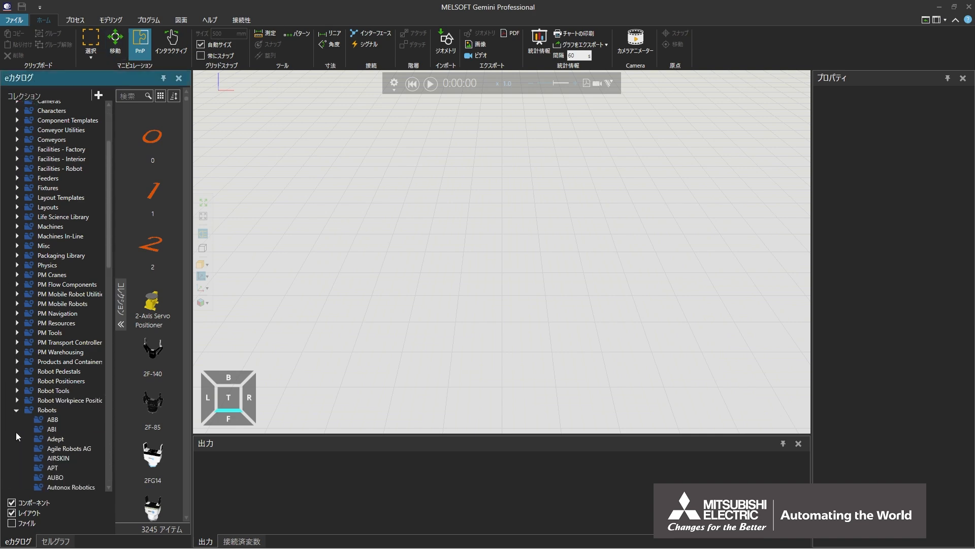
scroll(16, 432, down, 5)
scroll(17, 431, down, 9)
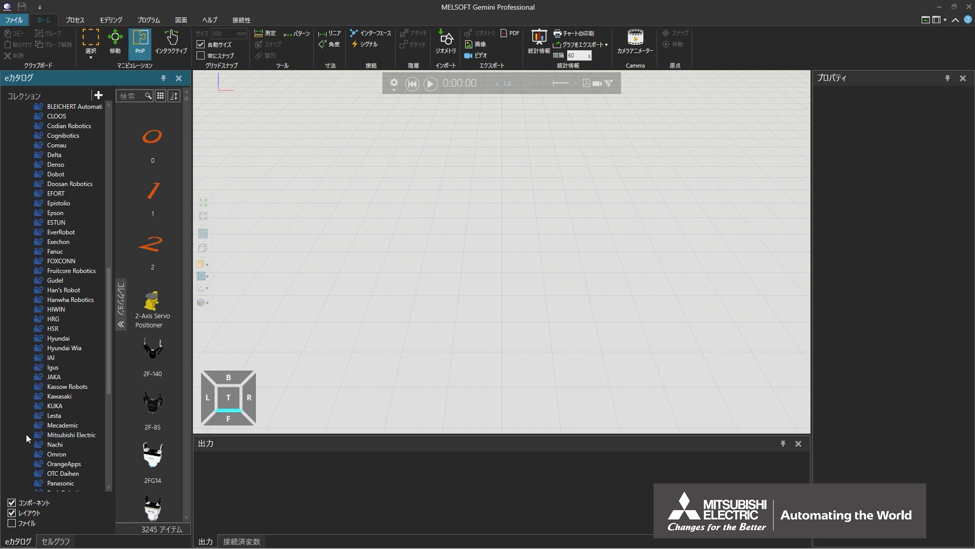
click(35, 434)
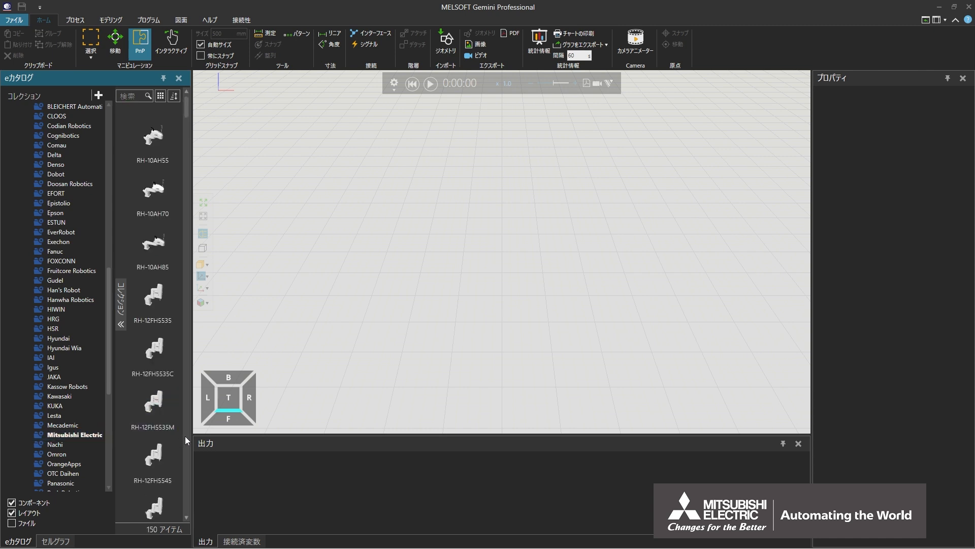
scroll(185, 435, down, 15)
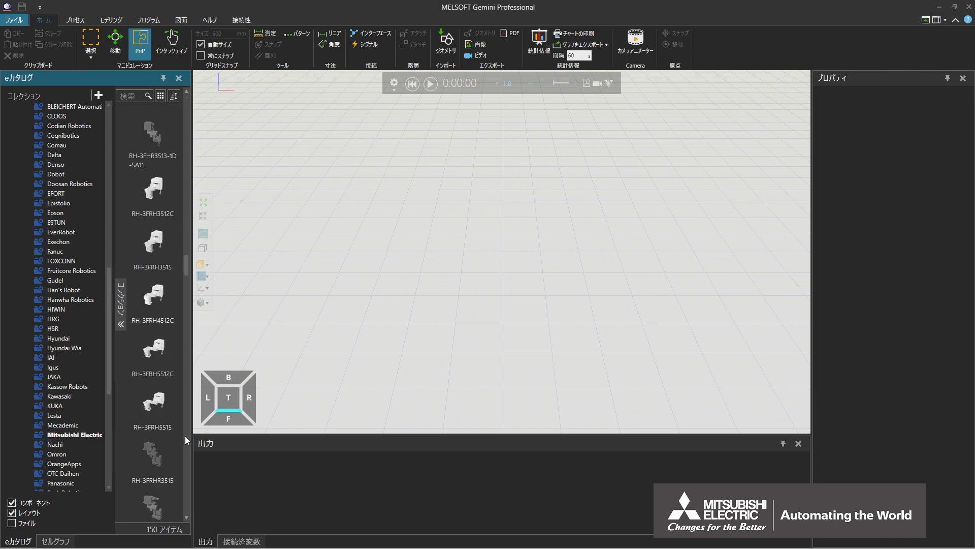
scroll(185, 436, down, 12)
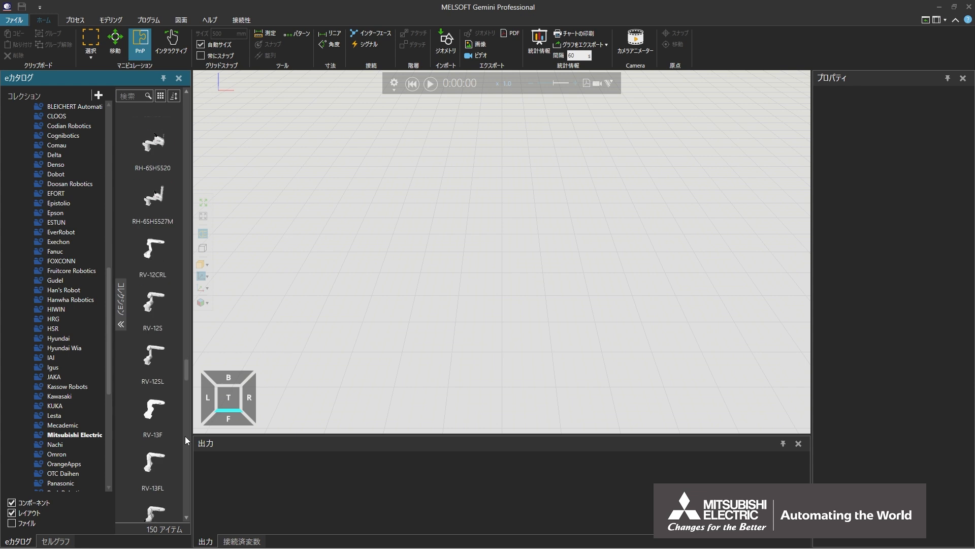
double_click(151, 465)
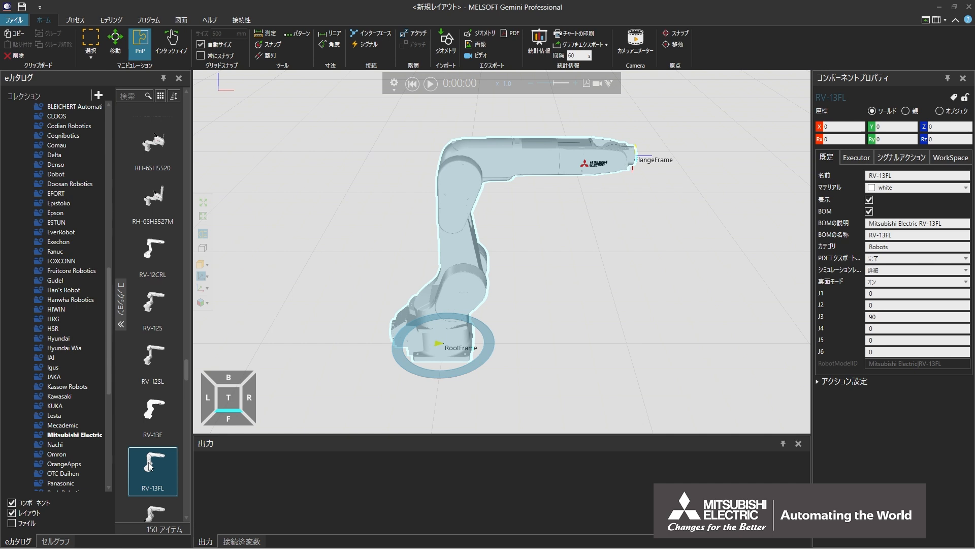
- Switch to the robot programming workspace and show the teach overlay menu (オーバーレイ講座に関するメニュー) for the RV-13FL robot
click(152, 20)
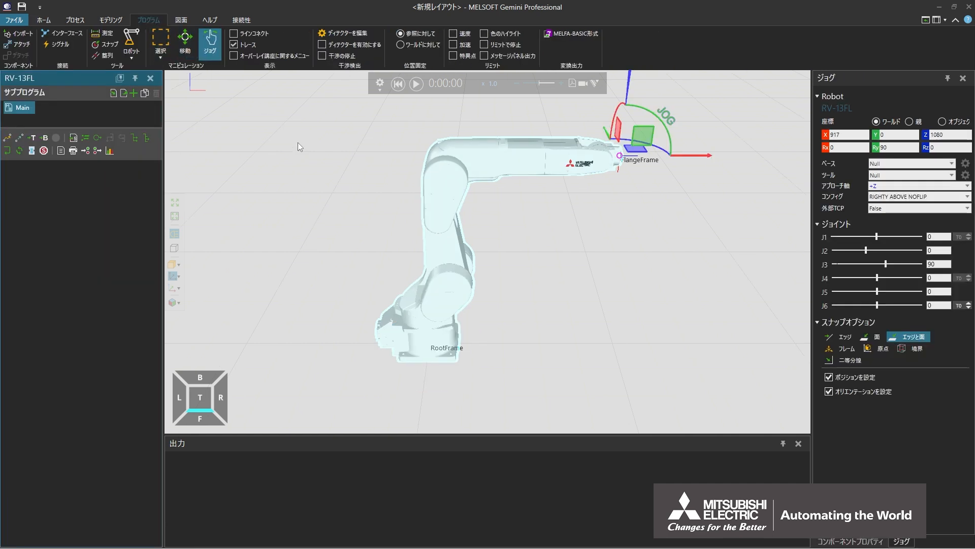
right_click(359, 216)
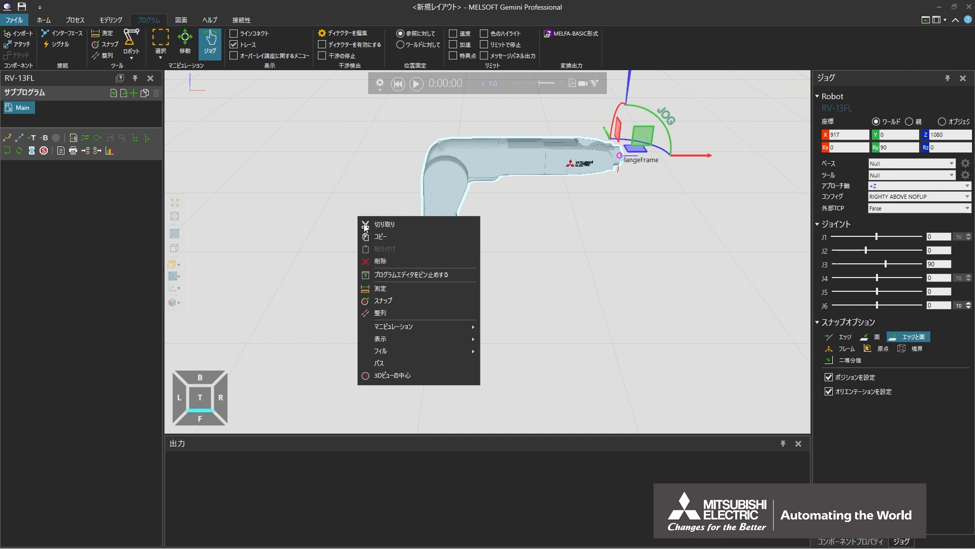
mouse_move(414, 337)
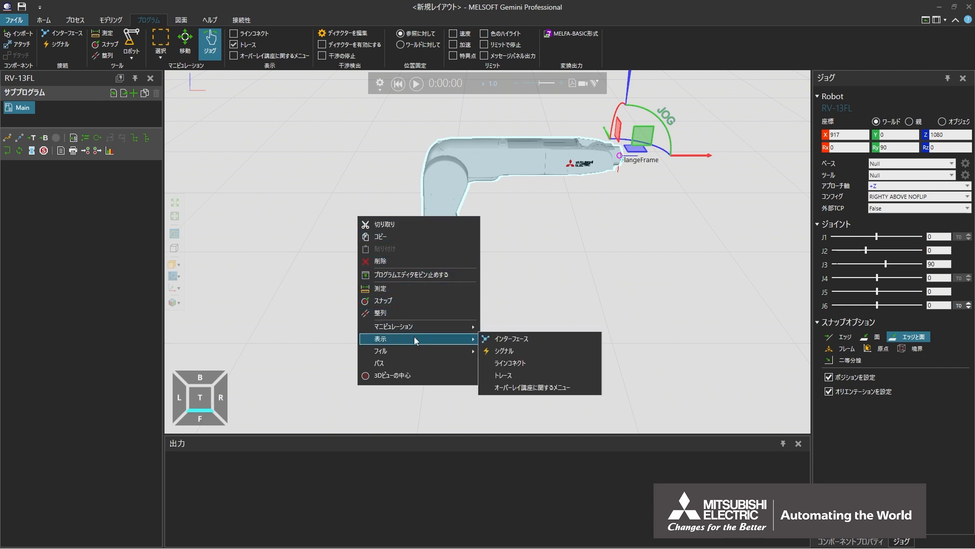
click(518, 388)
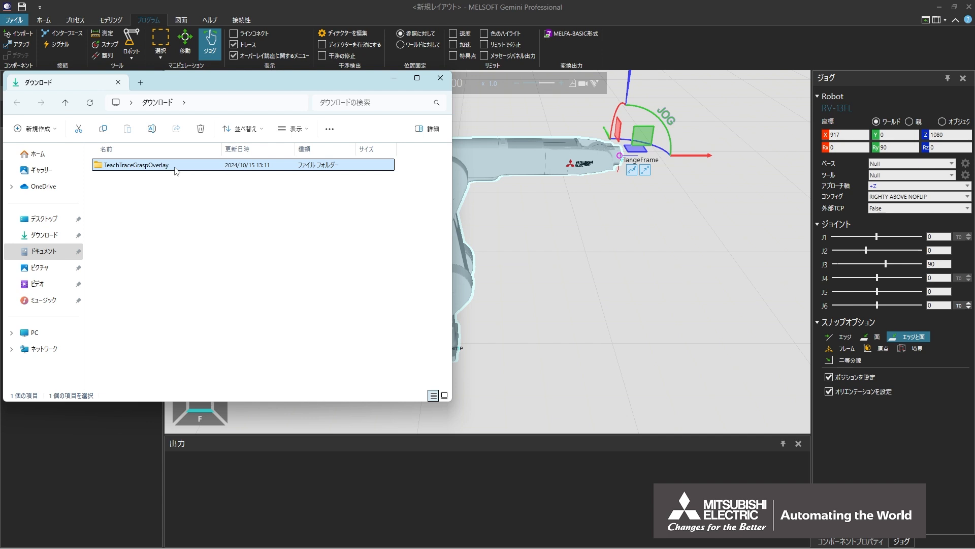
- In File Explorer, open Documents in a new window and go to the MITSUBISHI, Gemini, 1.48, My Commands folder
right_click(64, 253)
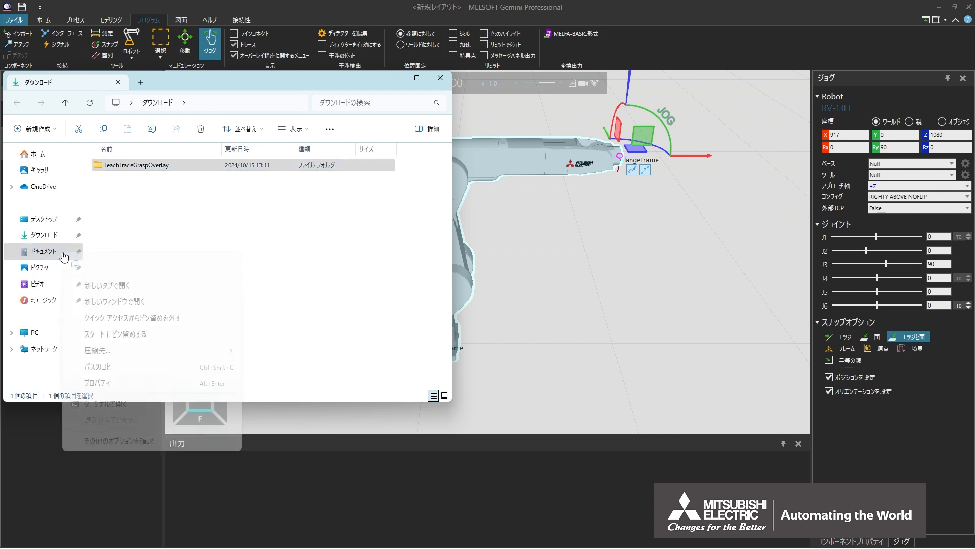
click(87, 300)
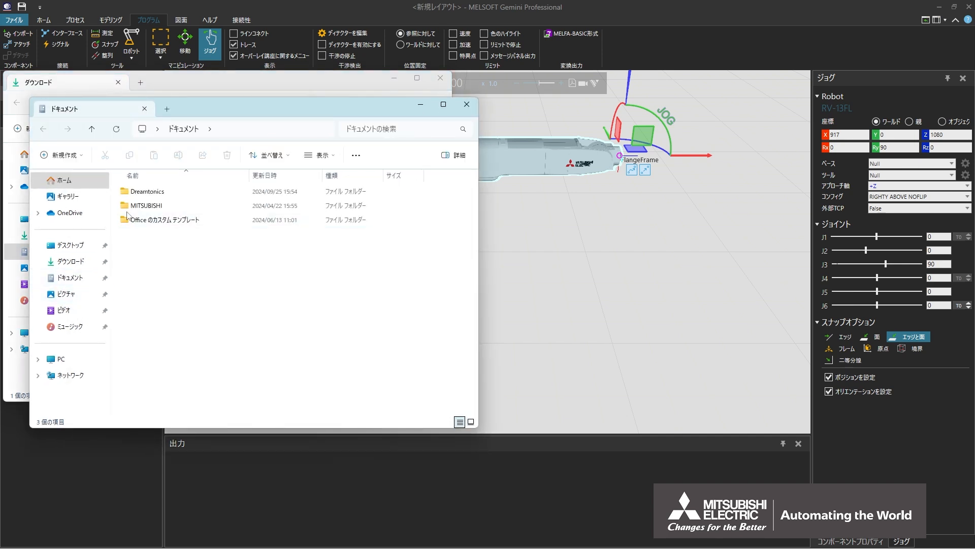
double_click(127, 206)
double_click(127, 192)
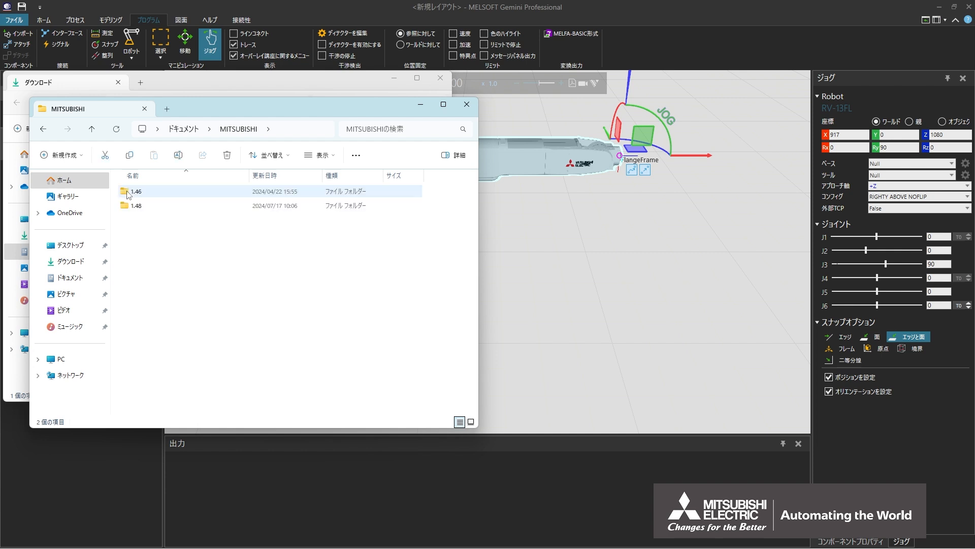
double_click(126, 206)
double_click(124, 193)
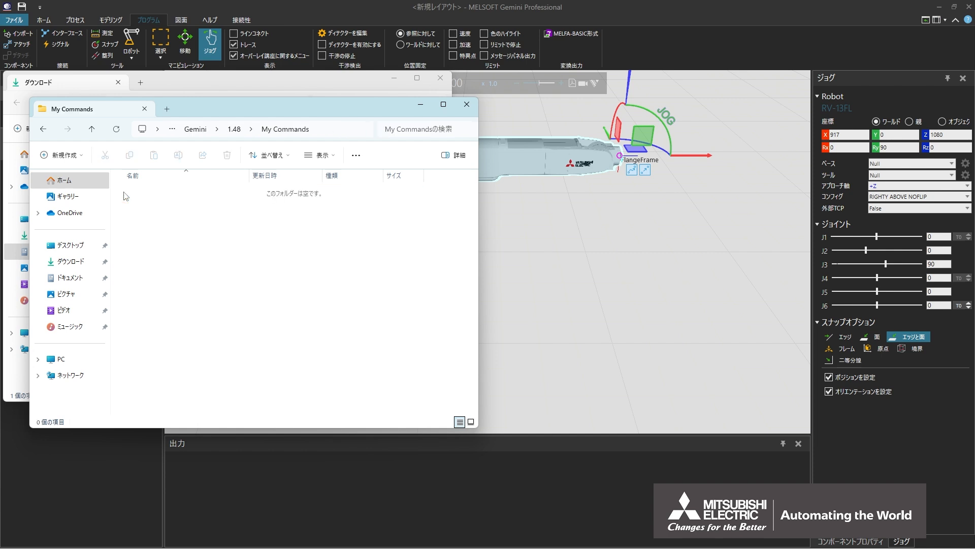
- Move the TeachTraceGraspOverlay folder from Downloads into My Commands and close the Downloads window
drag(188, 110, 449, 86)
drag(134, 166, 395, 179)
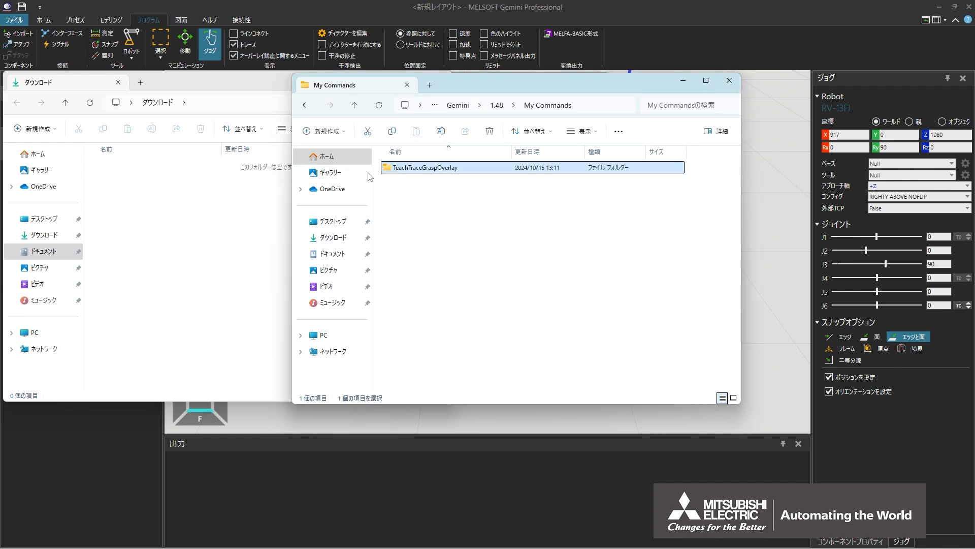
click(277, 87)
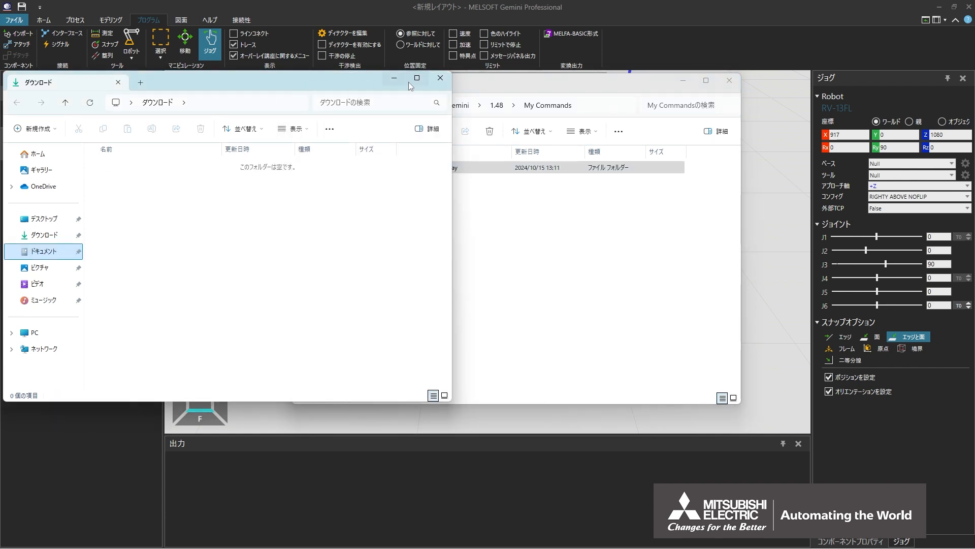
click(440, 78)
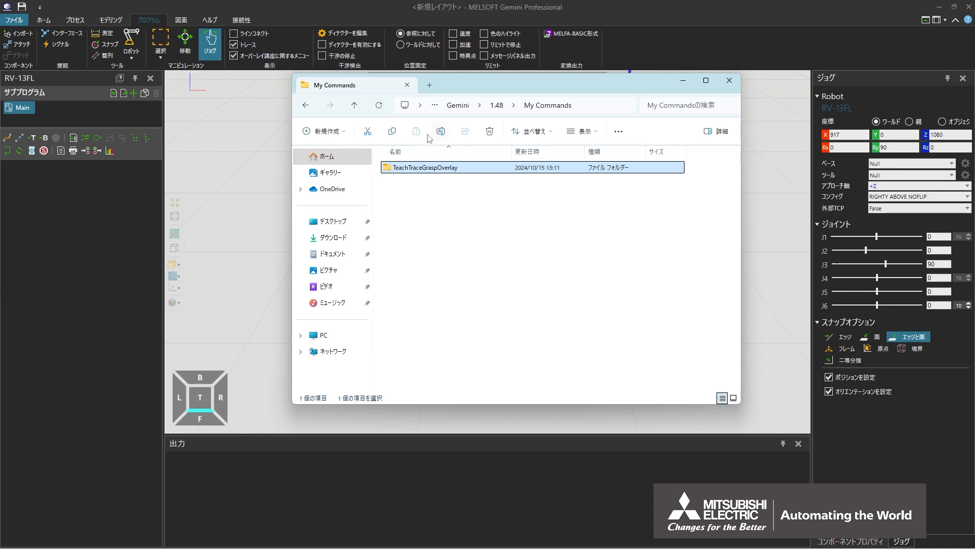
- Open the TeachTraceGraspOverlay folder and examine the __init__.py and teachGrasp.py scripts
double_click(386, 169)
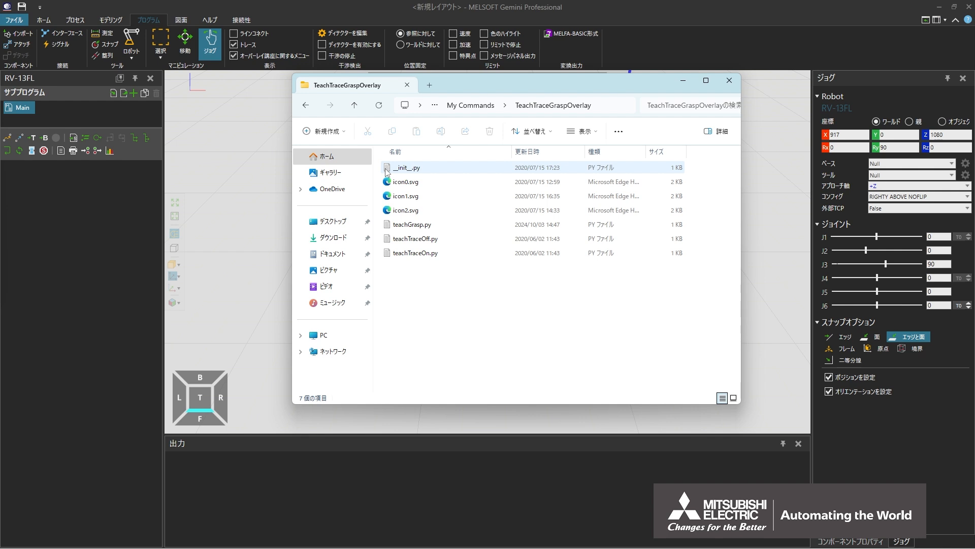
double_click(386, 170)
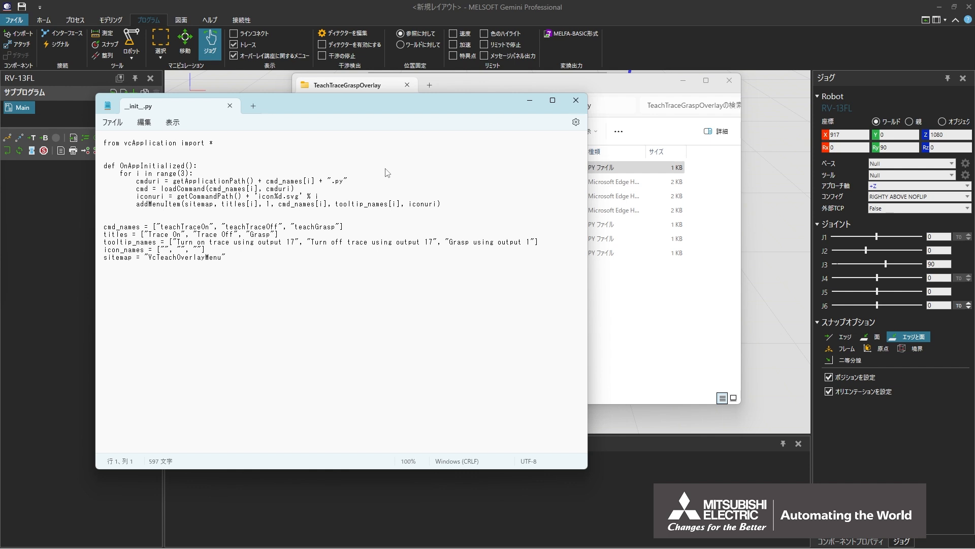
click(348, 227)
click(602, 81)
double_click(388, 227)
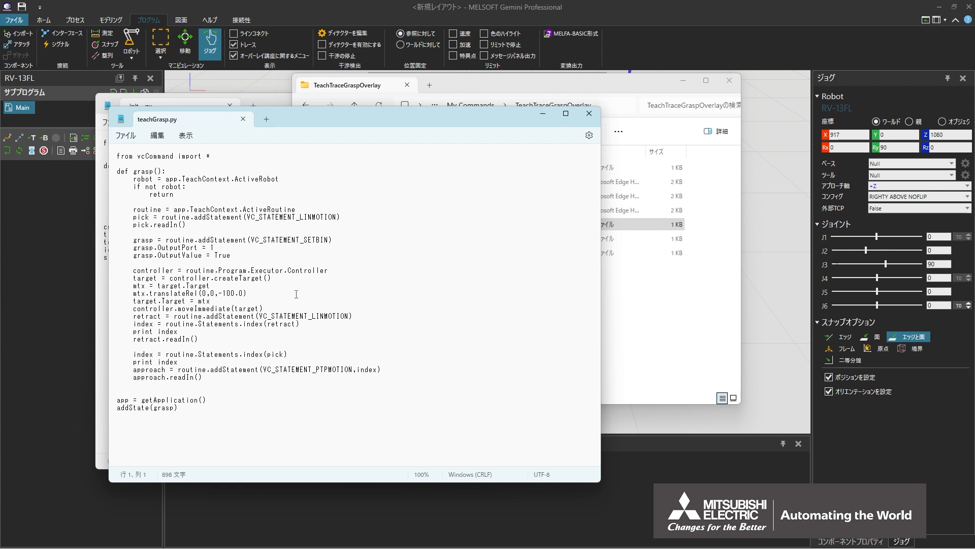
- Examine the teachTraceOff.py and teachTraceOn.py scripts in the same folder
click(620, 304)
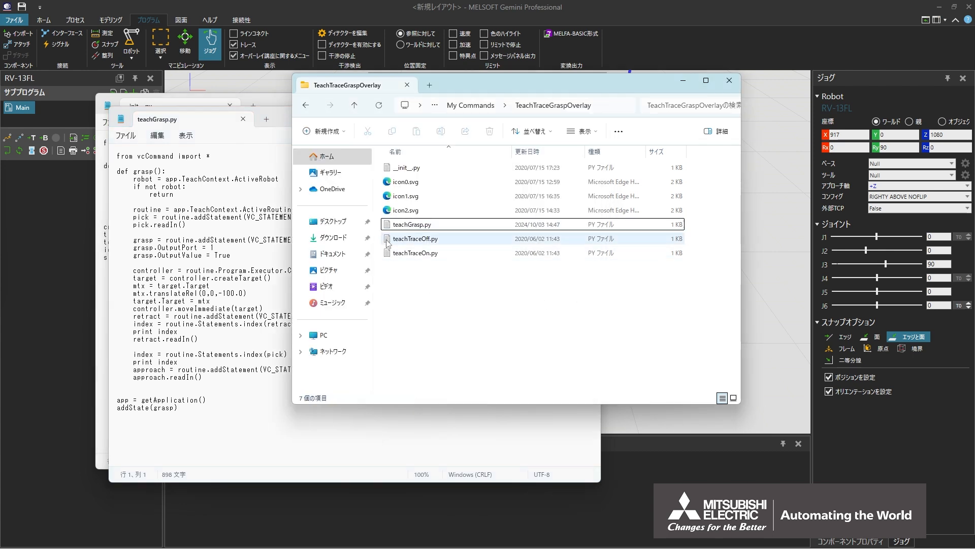
double_click(406, 238)
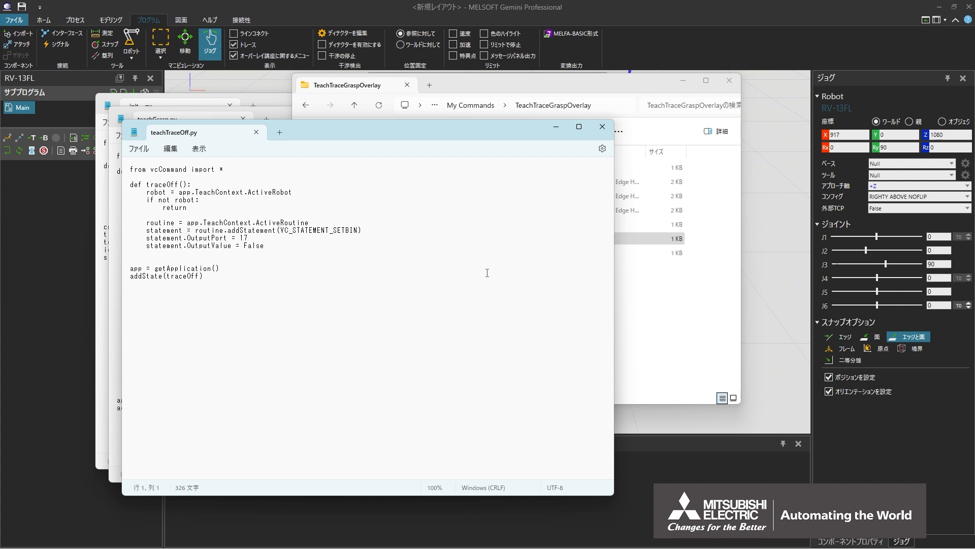
click(630, 300)
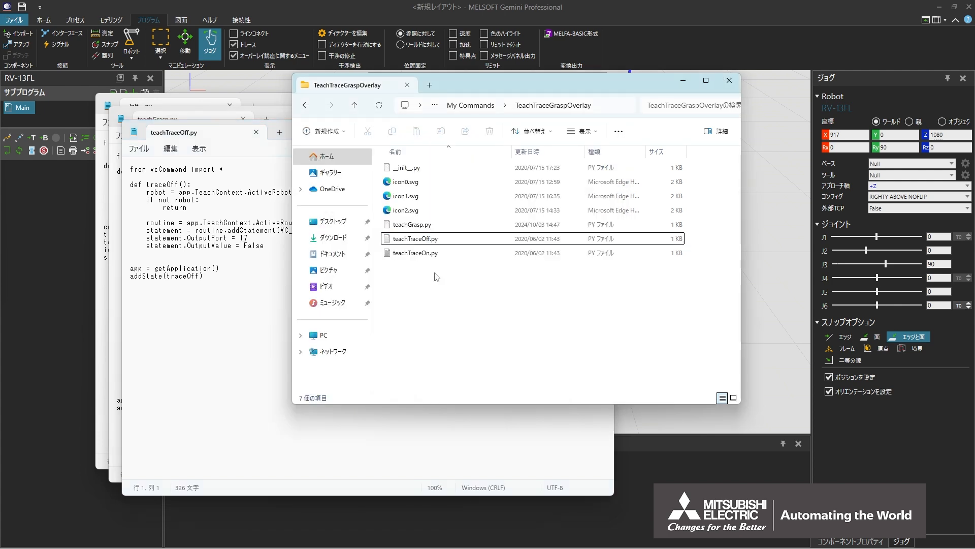
double_click(389, 257)
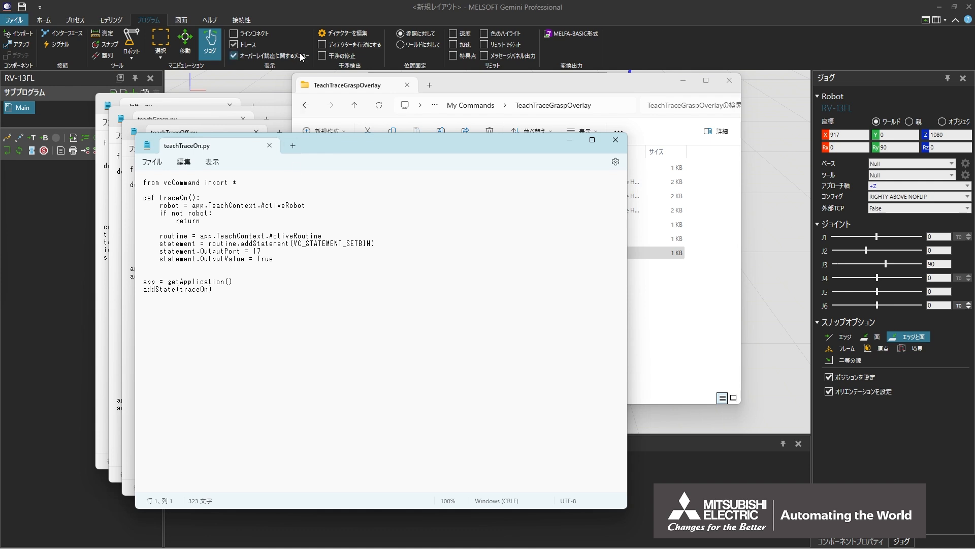
- Return to MELSOFT Gemini and save the layout to the desktop as Teach-a-Process-Statement_after
click(300, 10)
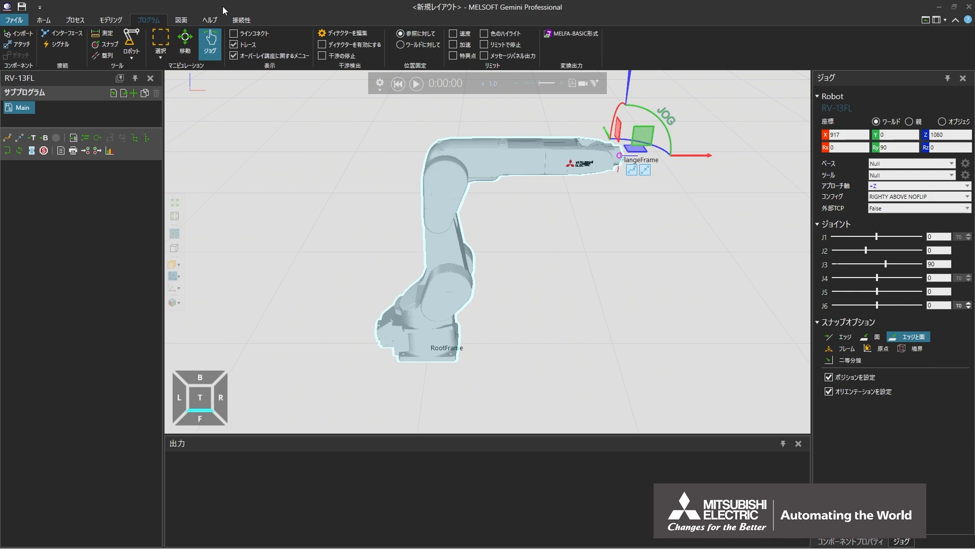
click(15, 21)
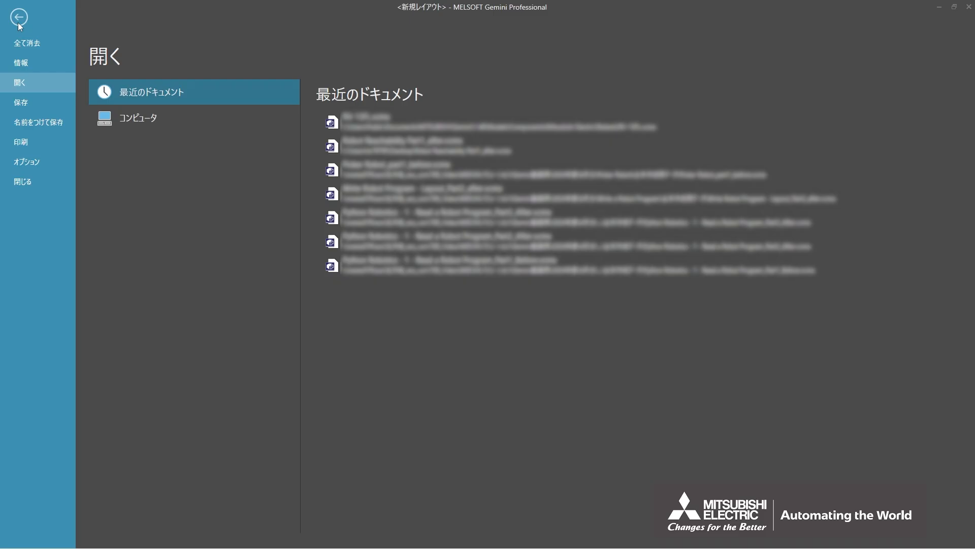
click(22, 126)
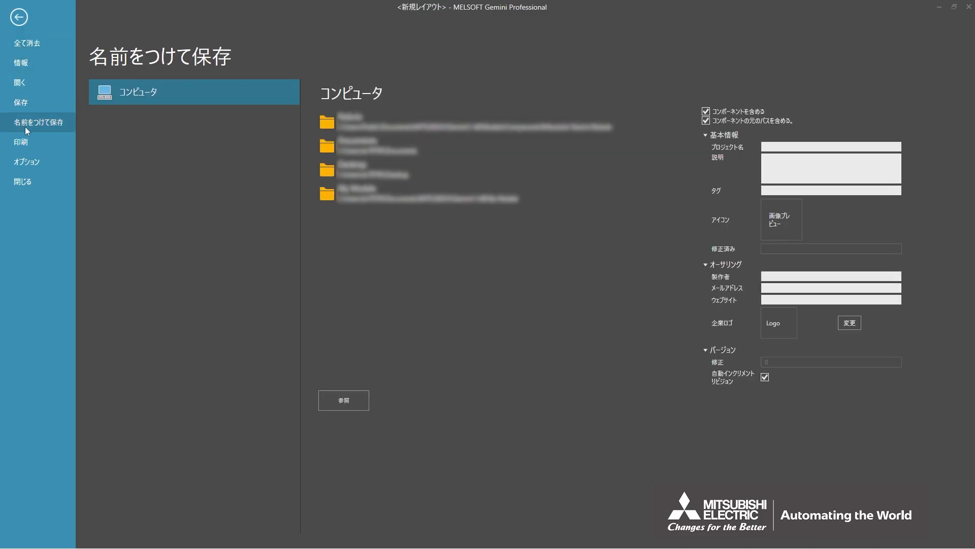
click(328, 171)
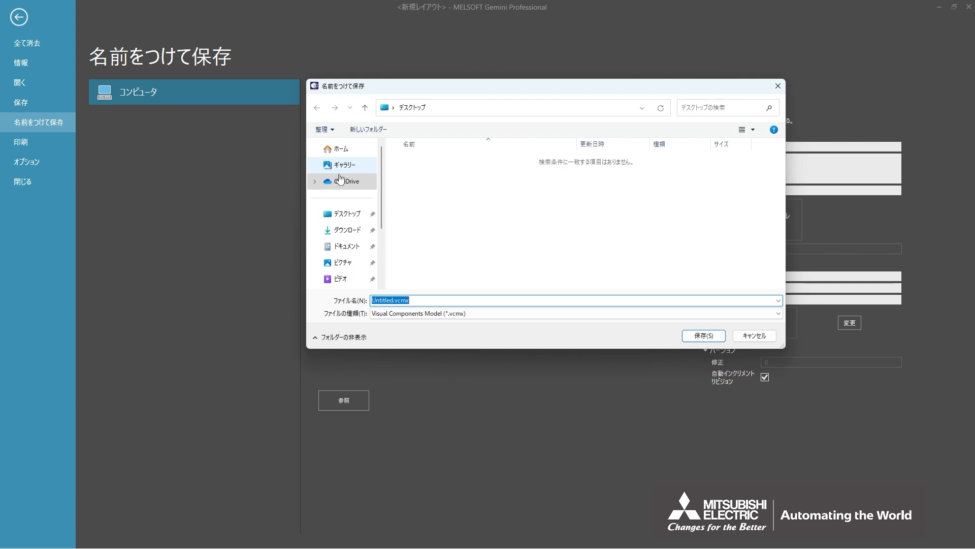
text(Teach-a-Process-Statement_after)
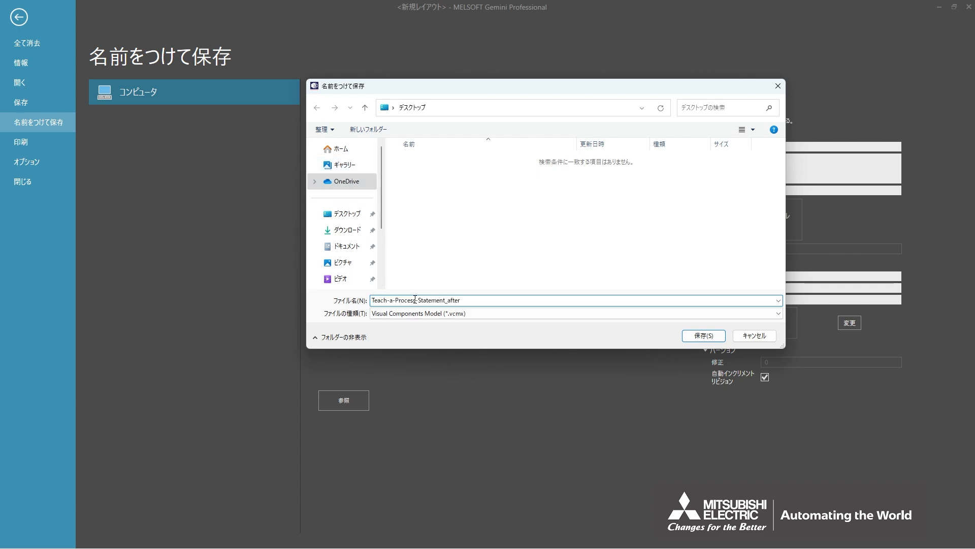
click(686, 335)
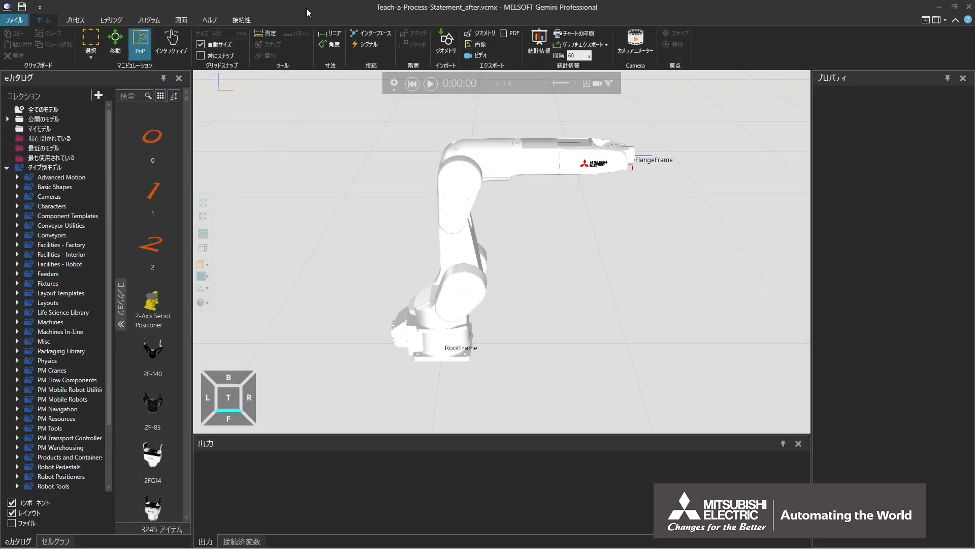
- Display the teach overlay menu on the RV-13FL robot in the program view
click(153, 20)
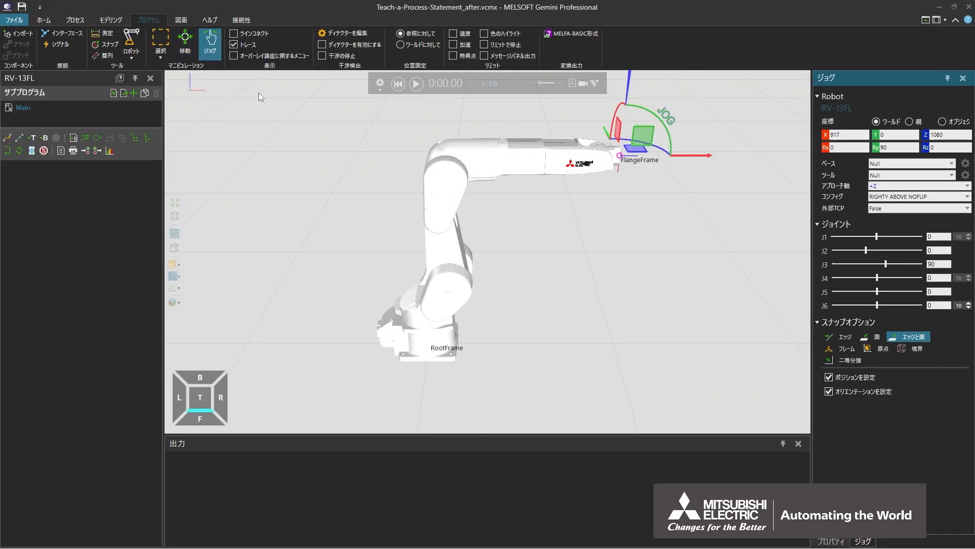
click(439, 206)
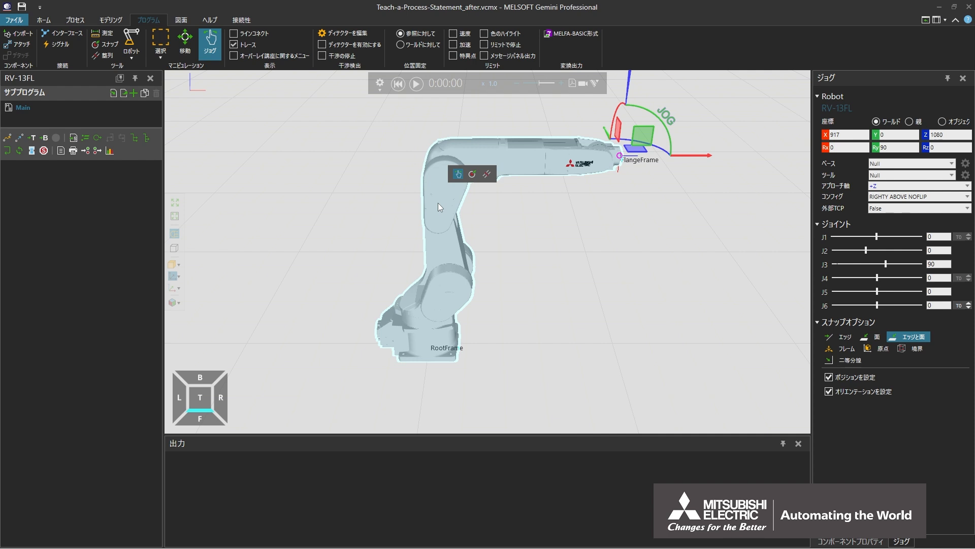
right_click(399, 205)
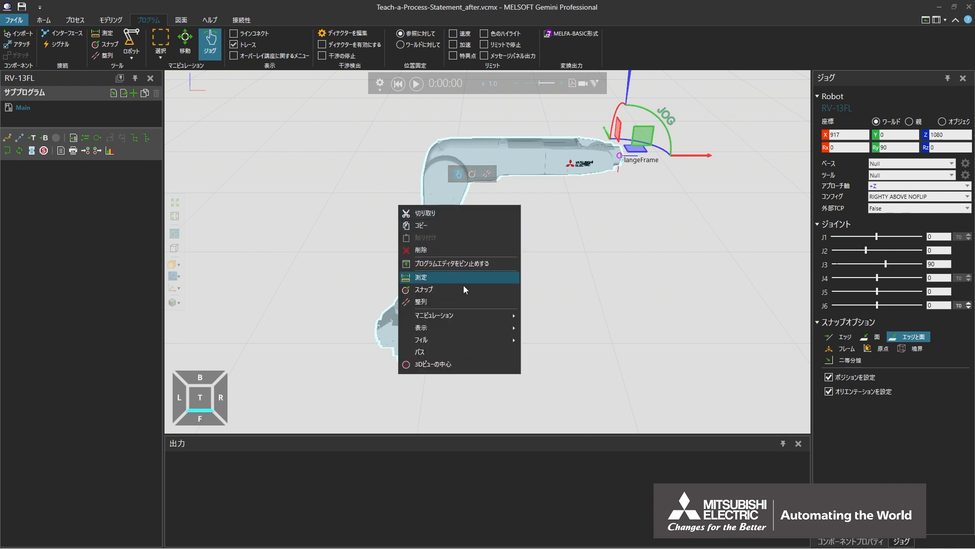
mouse_move(520, 330)
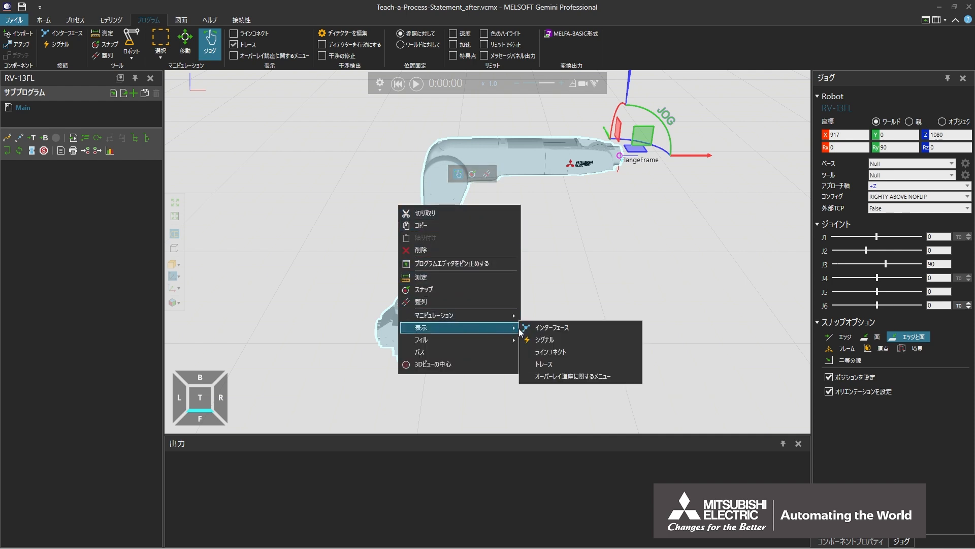
click(564, 377)
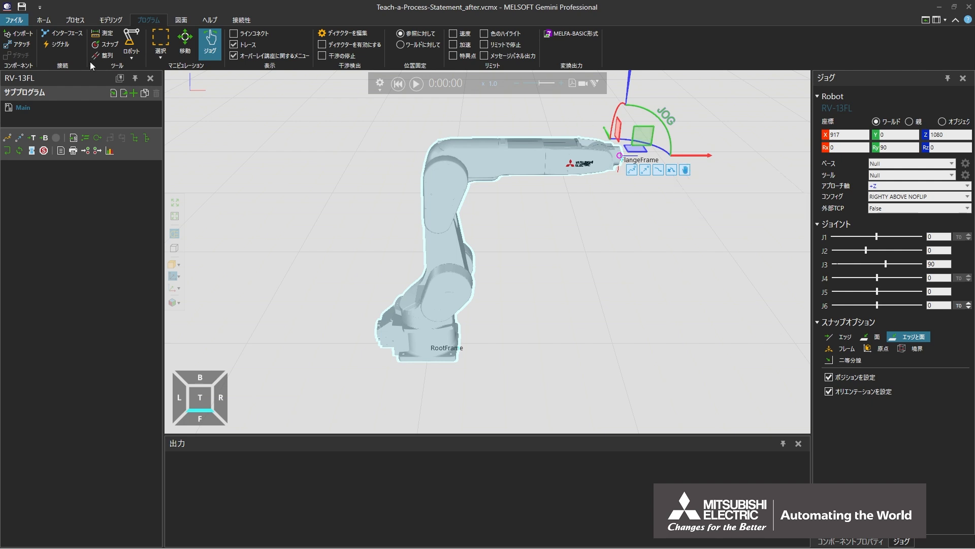
- Place a Block Geo from Basic Shapes on the floor in front of the robot, at about X 1056, Y -9
click(44, 21)
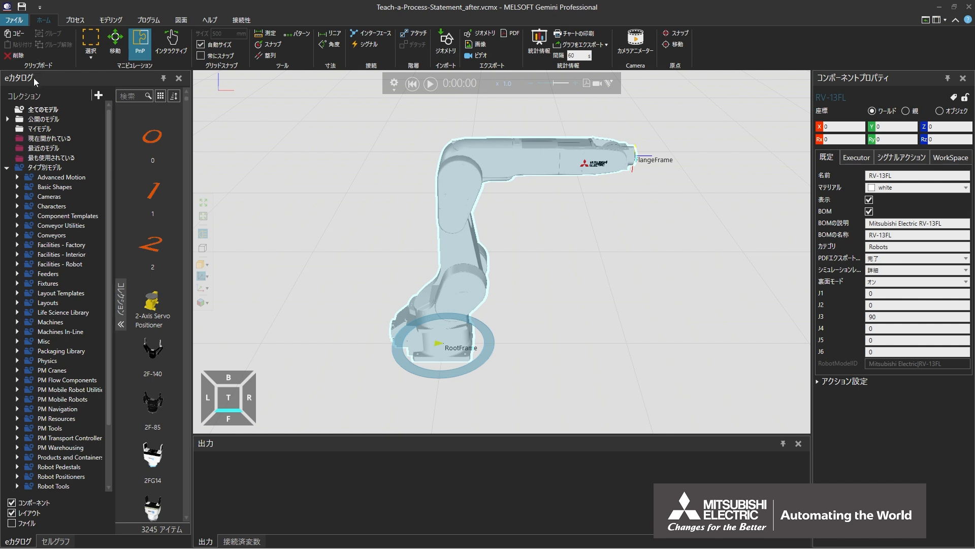
click(31, 188)
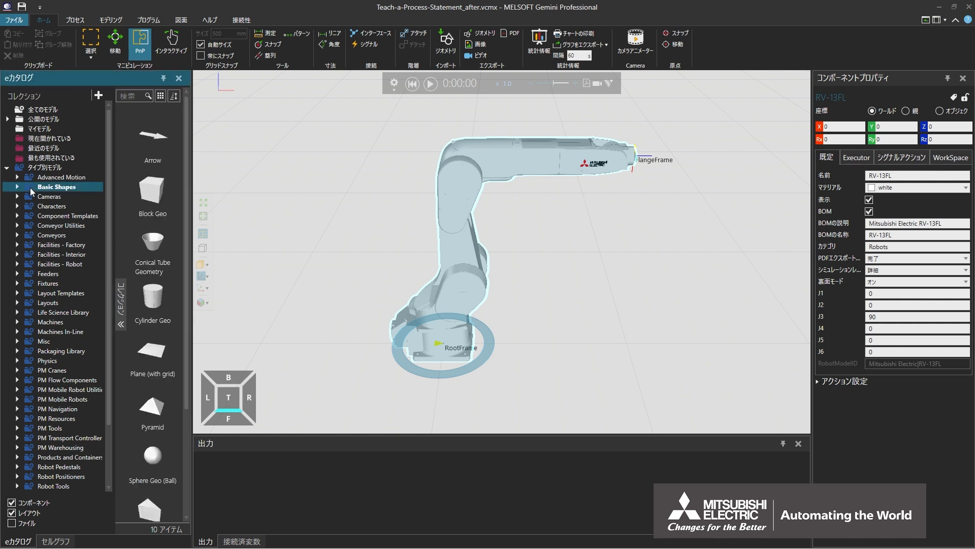
drag(153, 195, 343, 236)
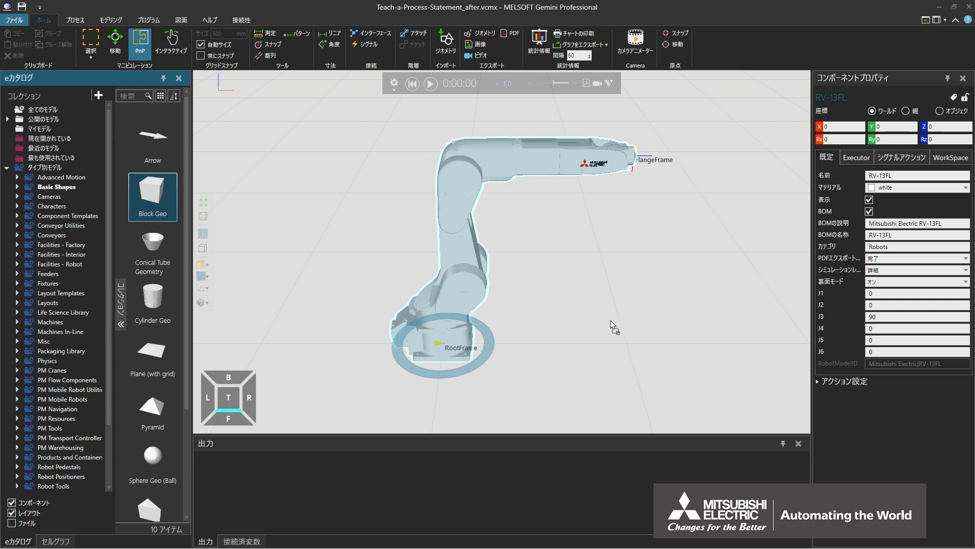
drag(611, 320, 638, 344)
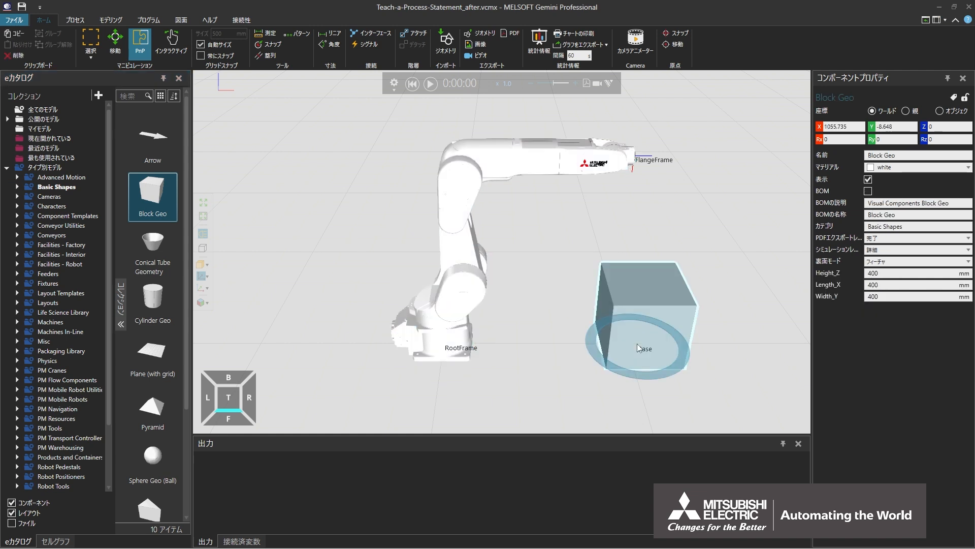
- Set the block's Height_Z to 300 mm and its Length_X to 150 mm
click(863, 275)
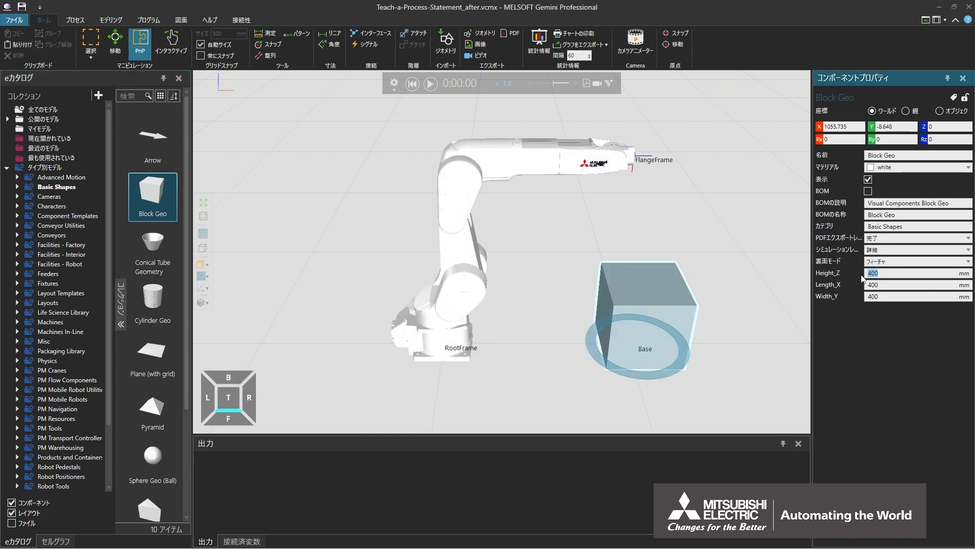
text(300)
key(Tab)
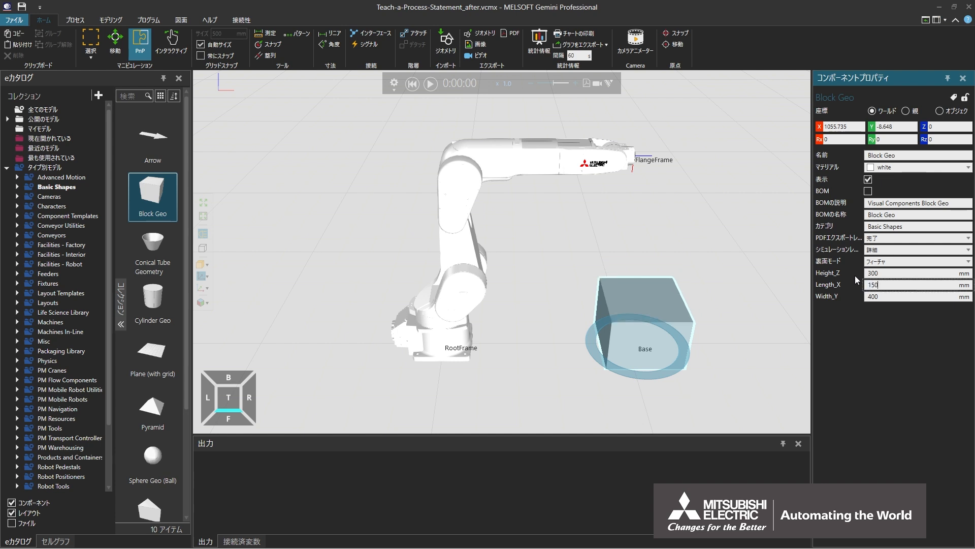
text(150)
key(Tab)
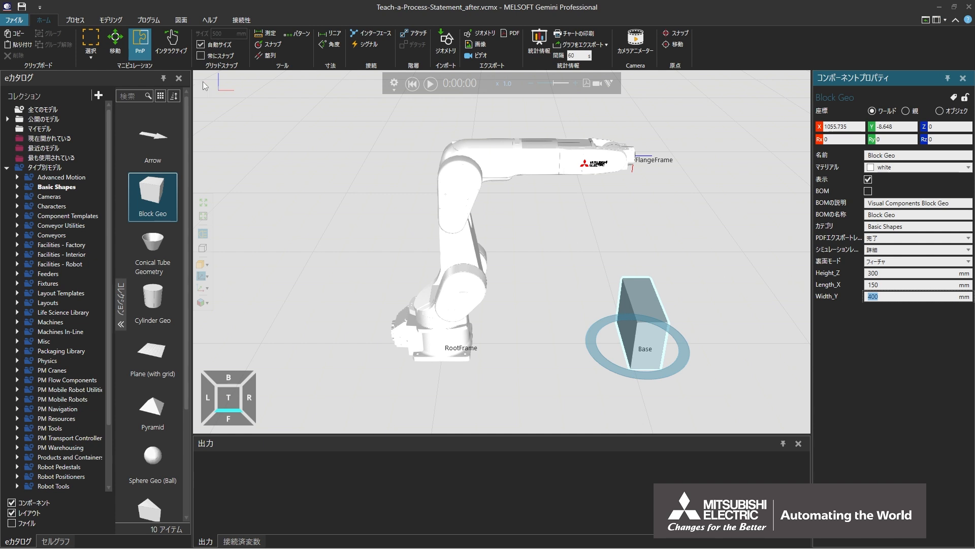
- Snap the robot's flange to the centre of the block's top face and add a Trace On statement from the overlay
click(148, 21)
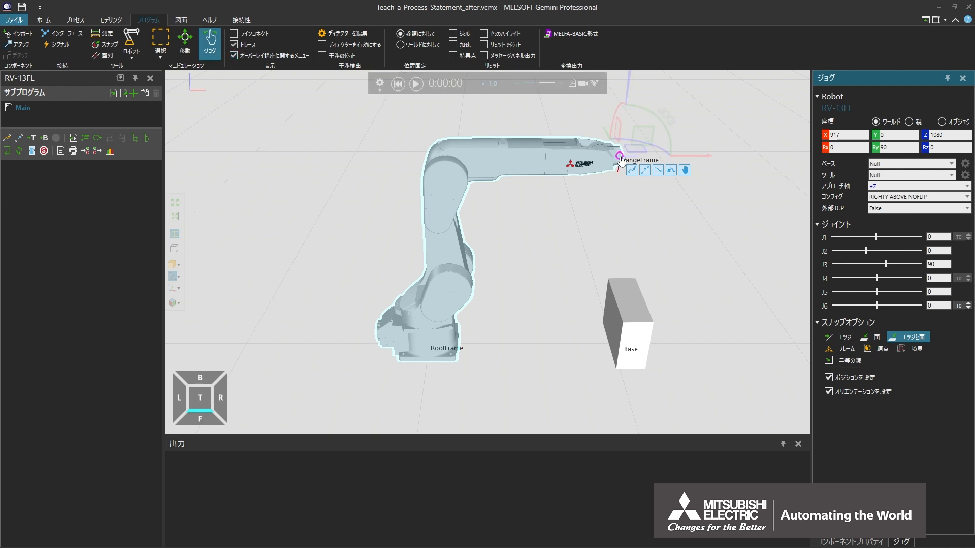
drag(620, 158, 632, 302)
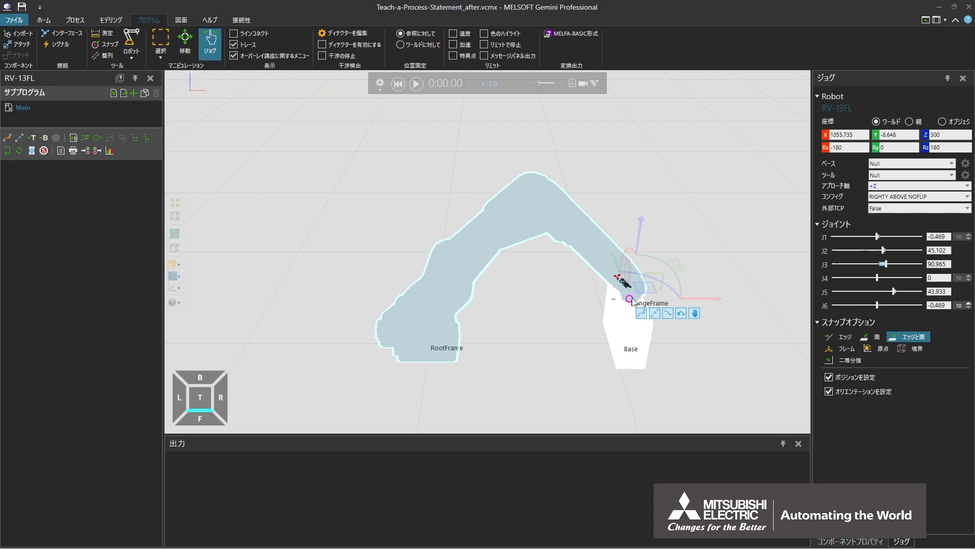
click(667, 313)
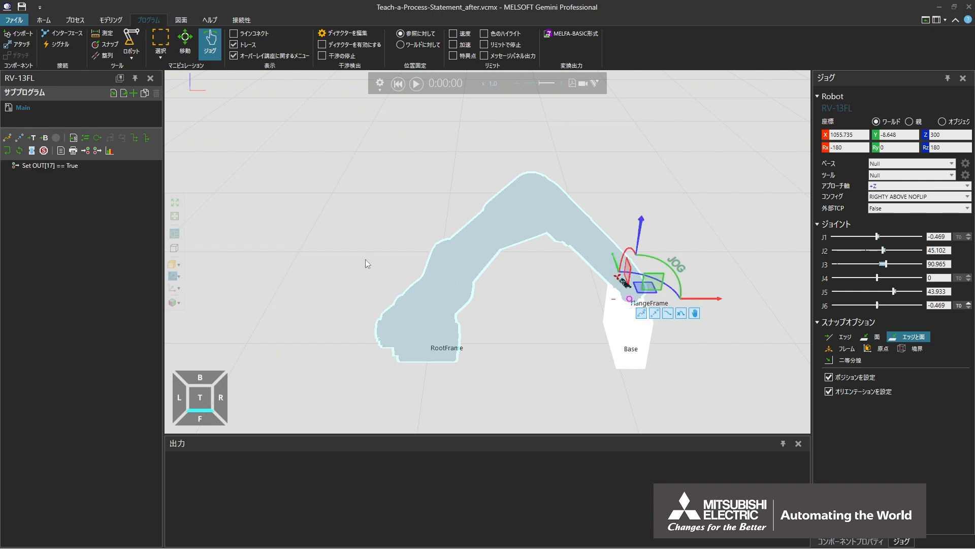
- Add the Grasp command at the block's top face and check the approach, grip and retract statements in the Main routine
click(35, 166)
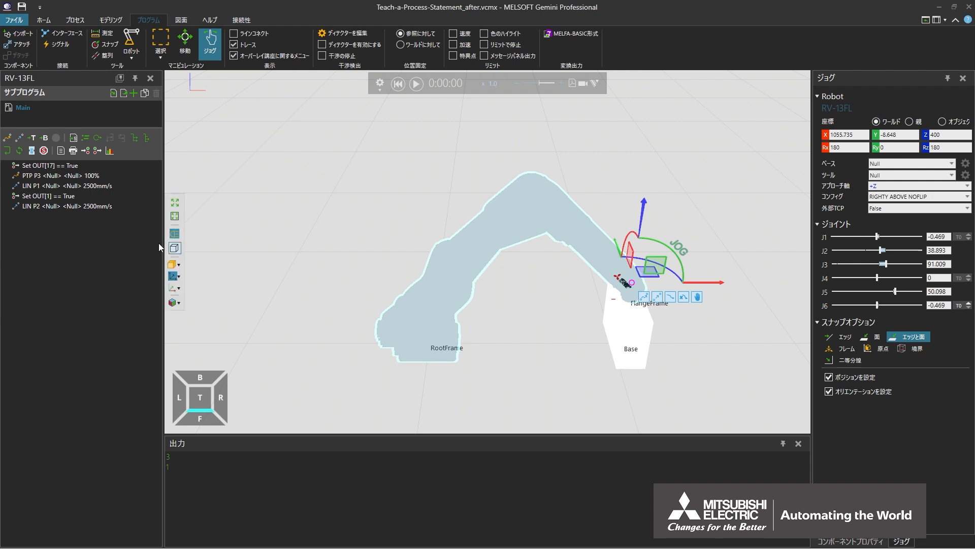
click(41, 177)
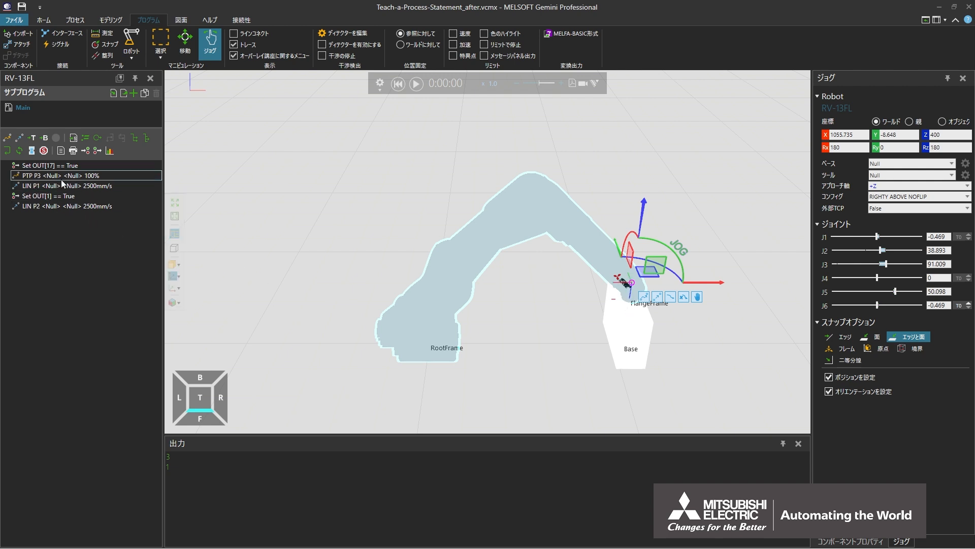
click(63, 206)
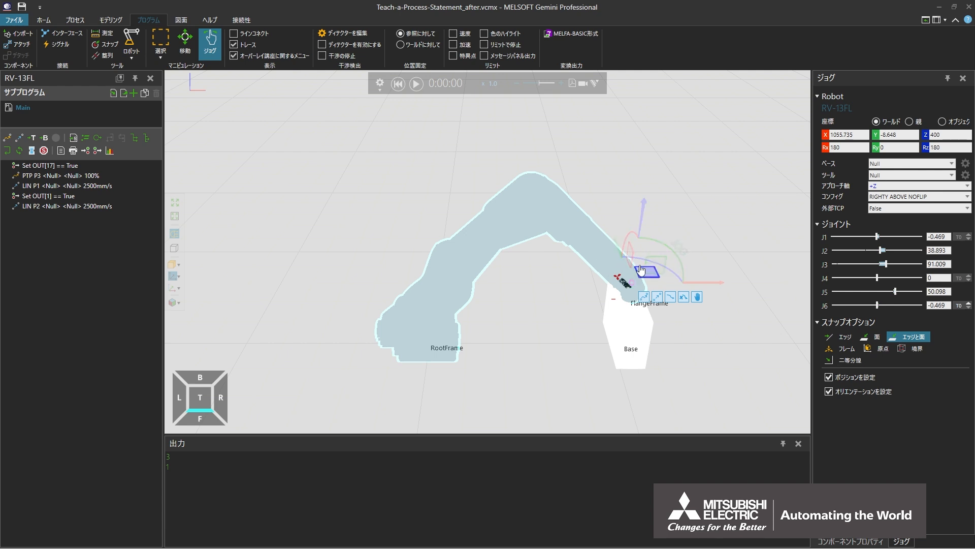
- Jog the robot horizontally to about X 1002, Y 323 and teach a PTP motion at that position
drag(641, 273, 618, 243)
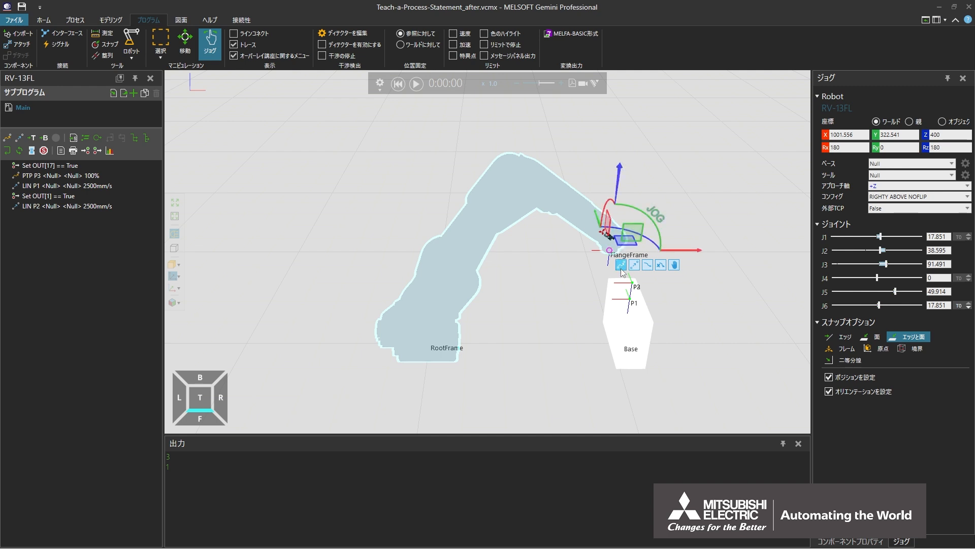
click(620, 265)
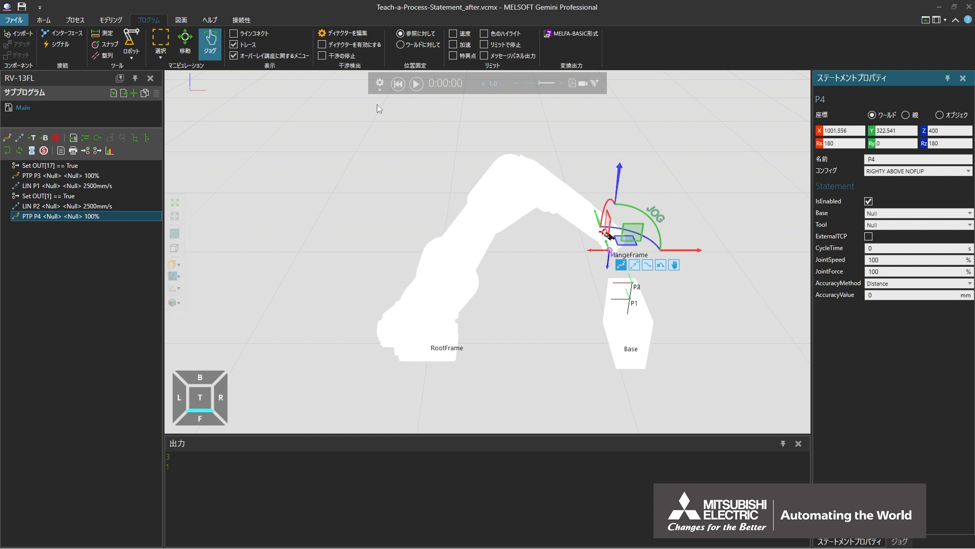
- Reset the simulation and run the robot program from the start
click(398, 87)
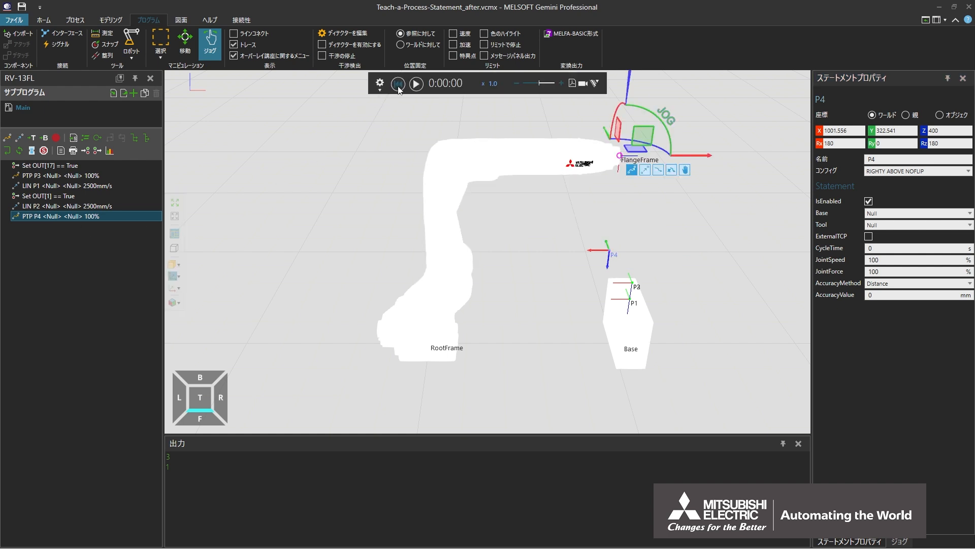
click(416, 85)
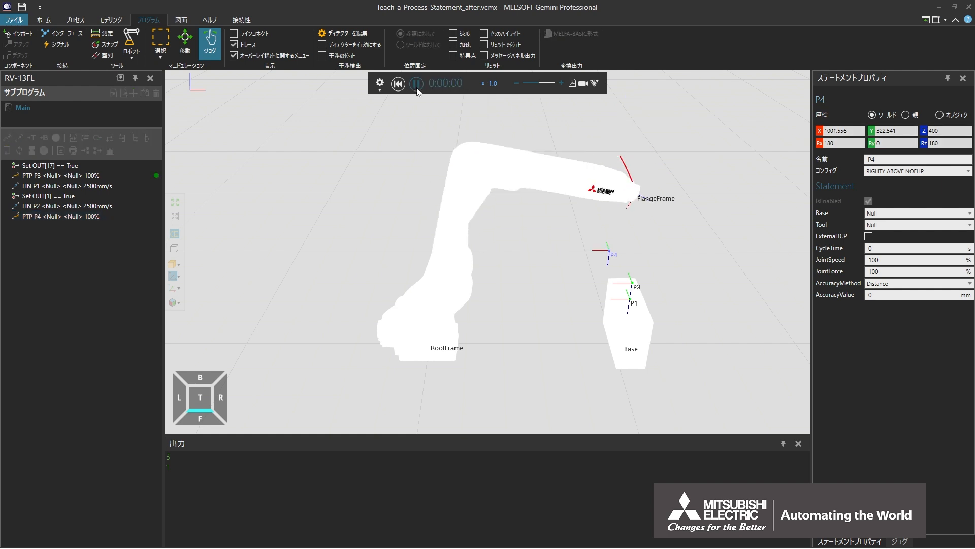